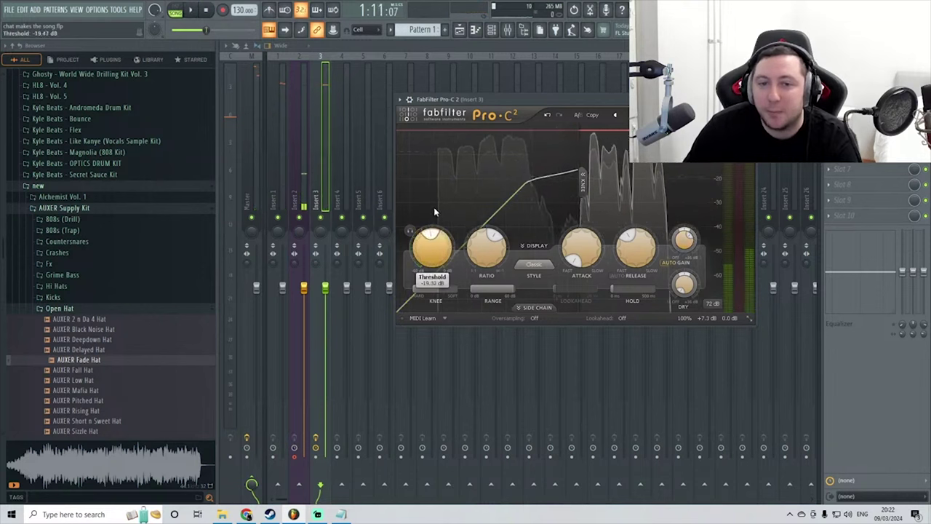
Lower the Pro-C 2 compressor's threshold on Insert 3 to about -25.5 dB while the song plays.
key("space")
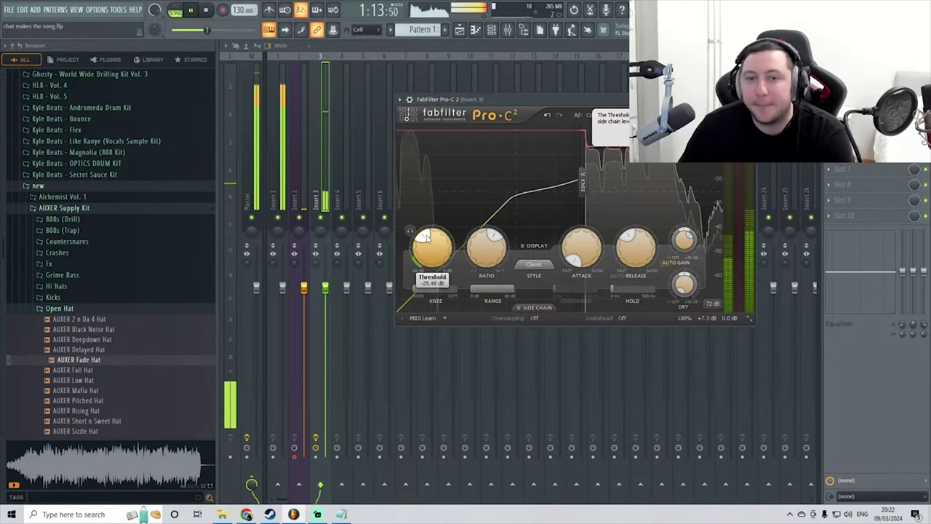
scroll(422, 242, "down", 1)
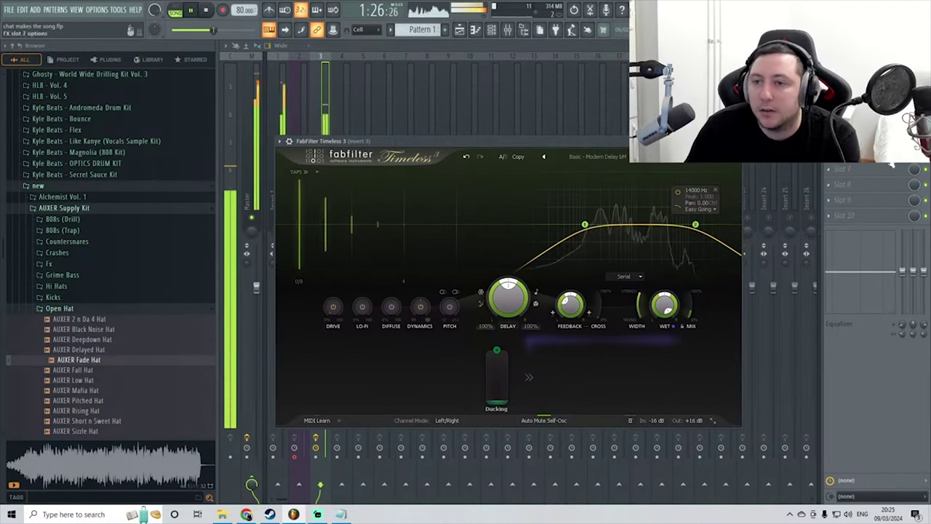
Add FabFilter Pro-R to Insert 3's effects and load its Very Large reverb preset Cathedral 2.
key("space")
key("Escape")
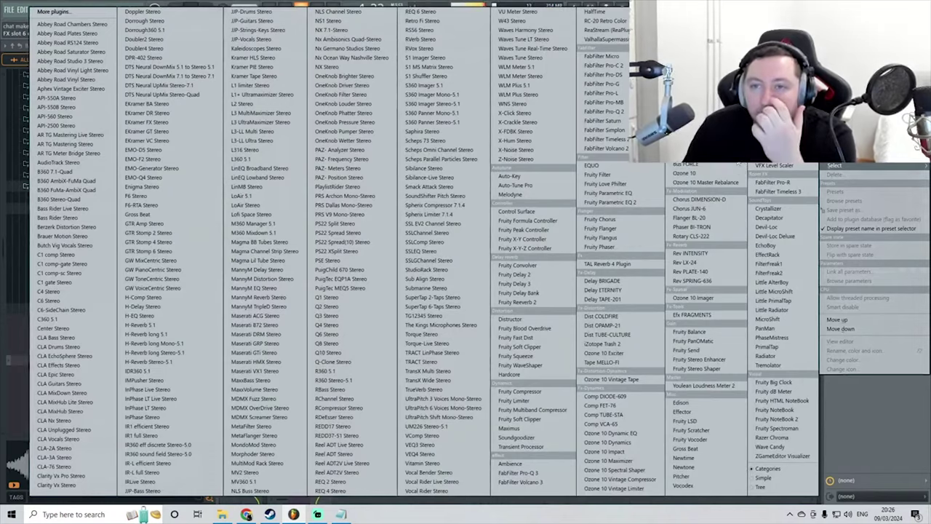
left_click(430, 129)
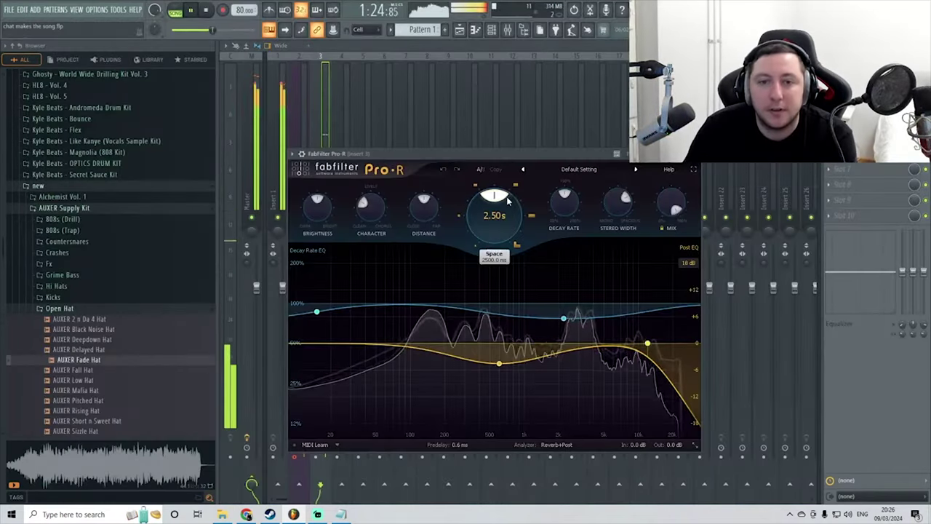
left_click(579, 169)
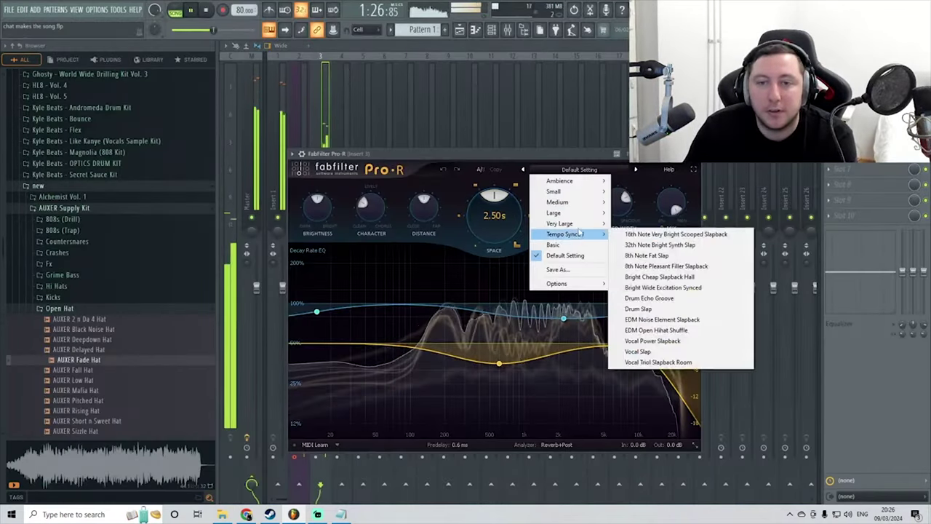
mouse_move(564, 223)
left_click(638, 255)
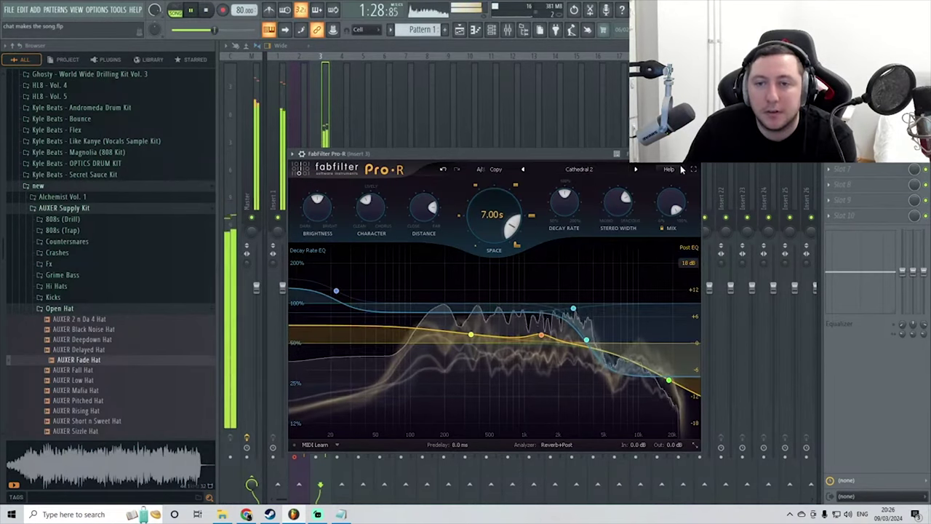
left_click(616, 154)
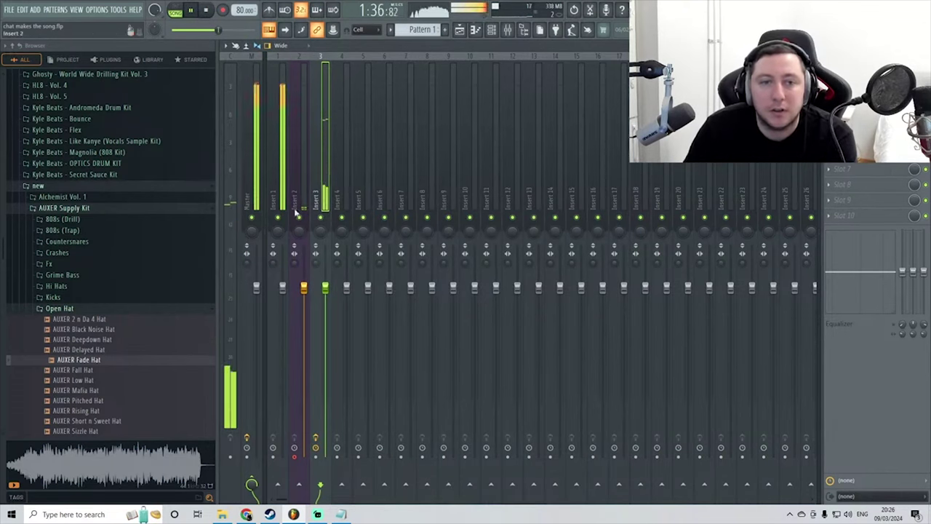
key("space")
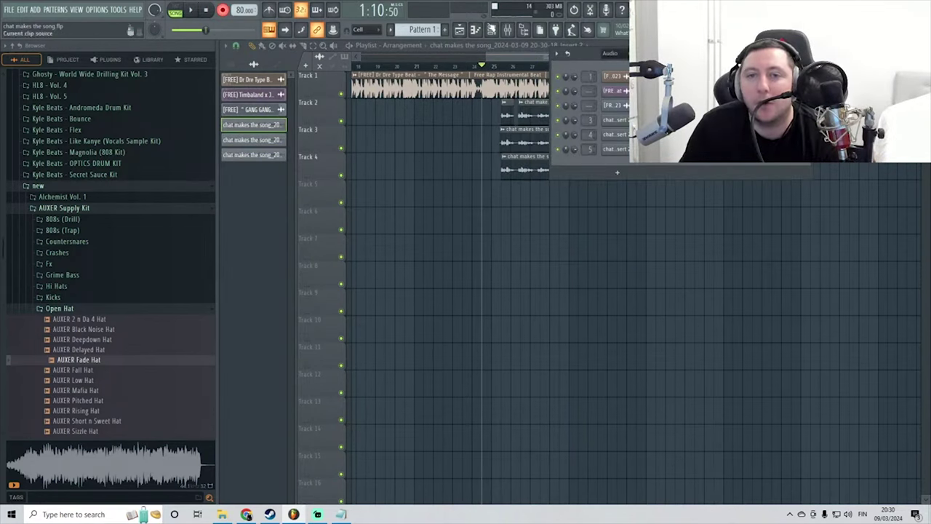
key("F9")
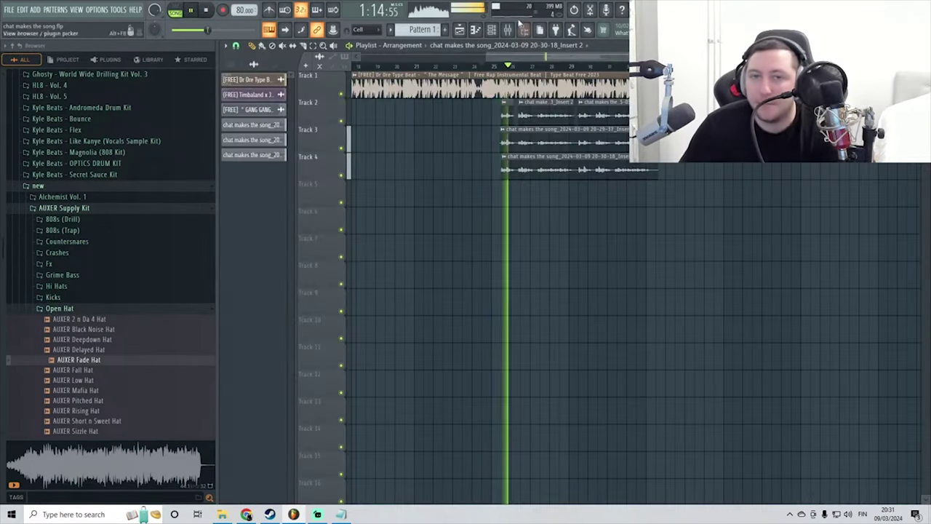
key("F9")
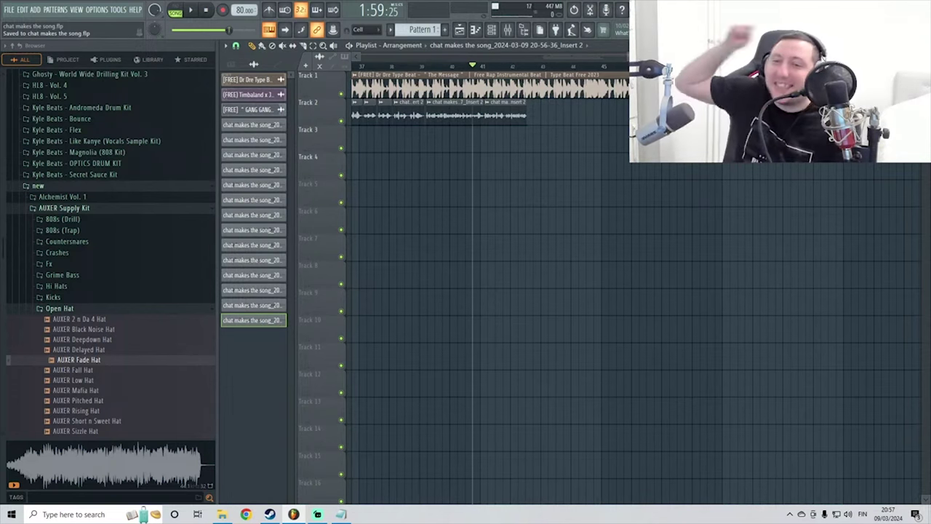
Consult the lyrics in Notepad, and record a vocal take in the playlist from song position 2:04:50.
left_click(341, 514)
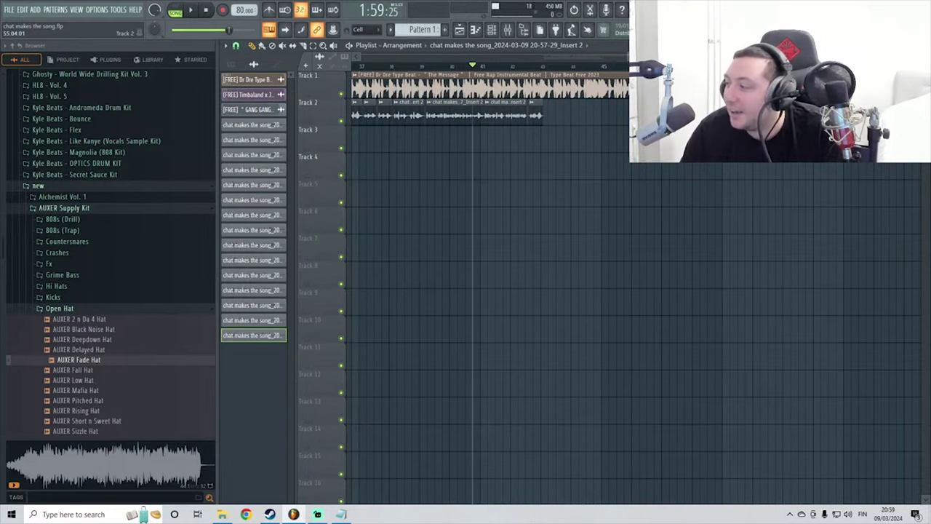
left_click_drag(604, 56, 613, 56)
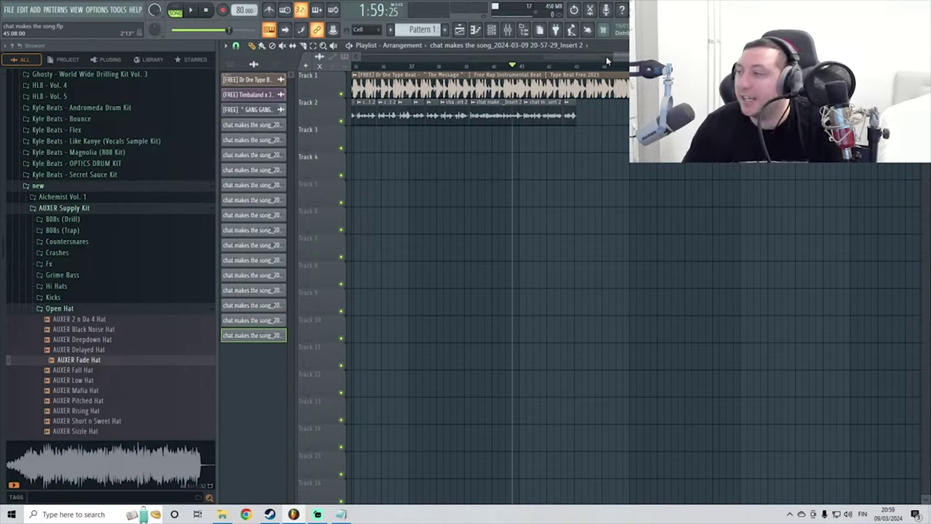
left_click(561, 66)
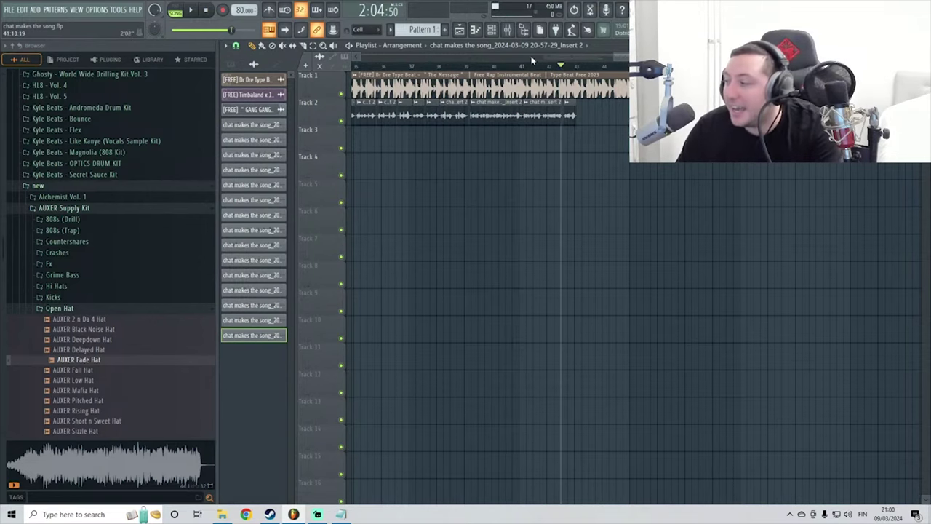
key("space")
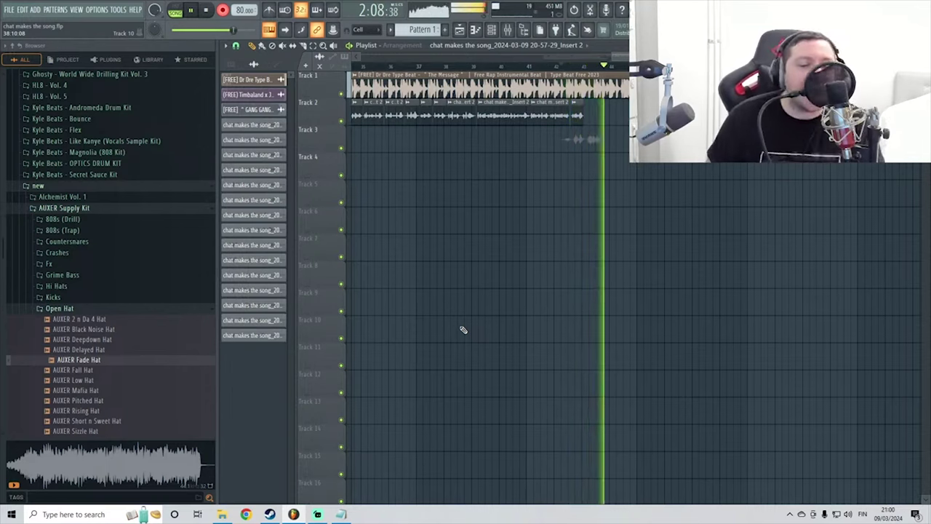
key("space")
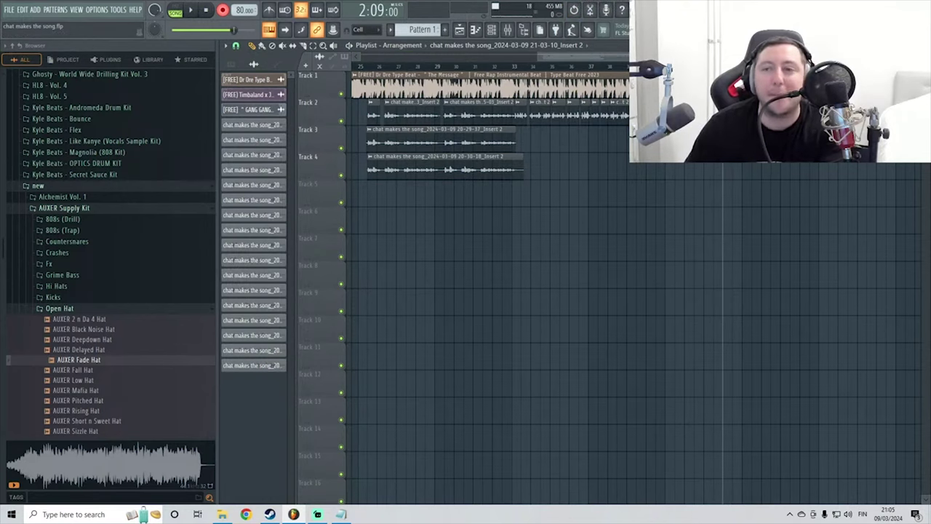
Record the next vocal takes of the verse from song positions 2:09:00 and 2:12:00.
key("space")
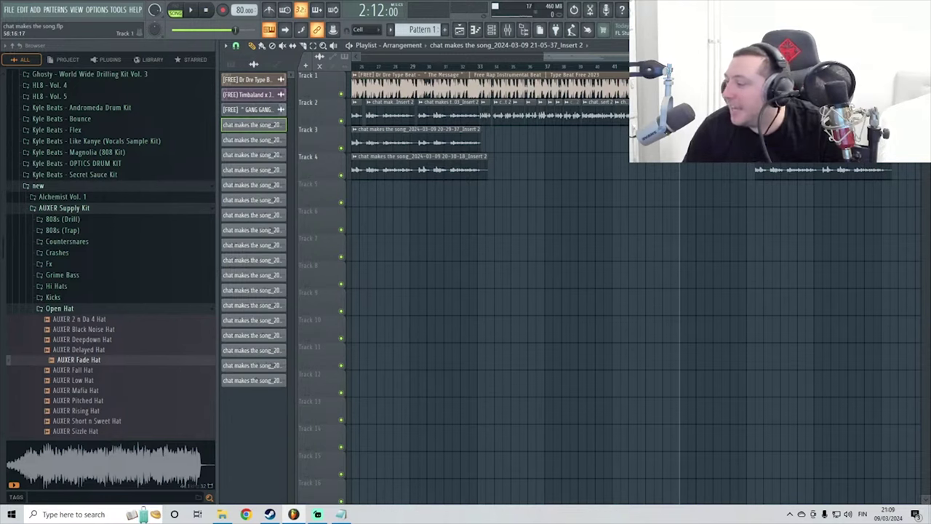
key("space")
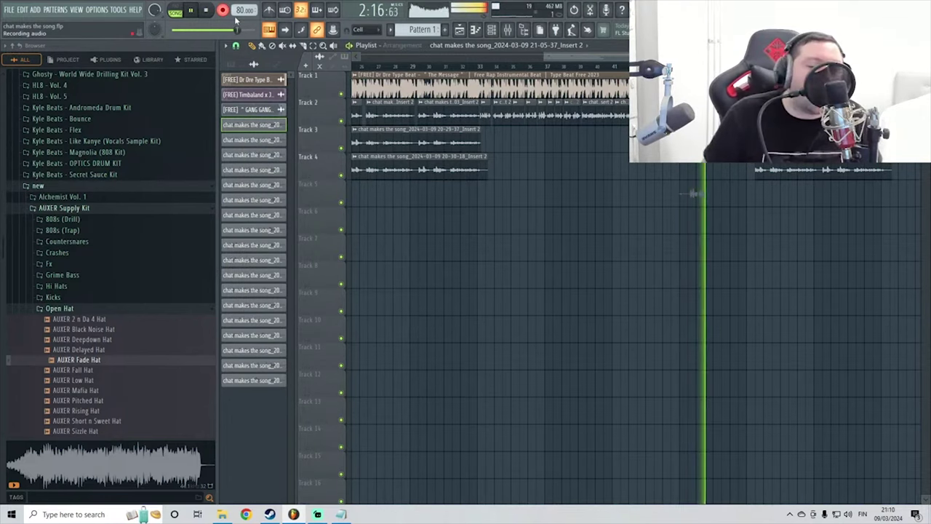
key("space")
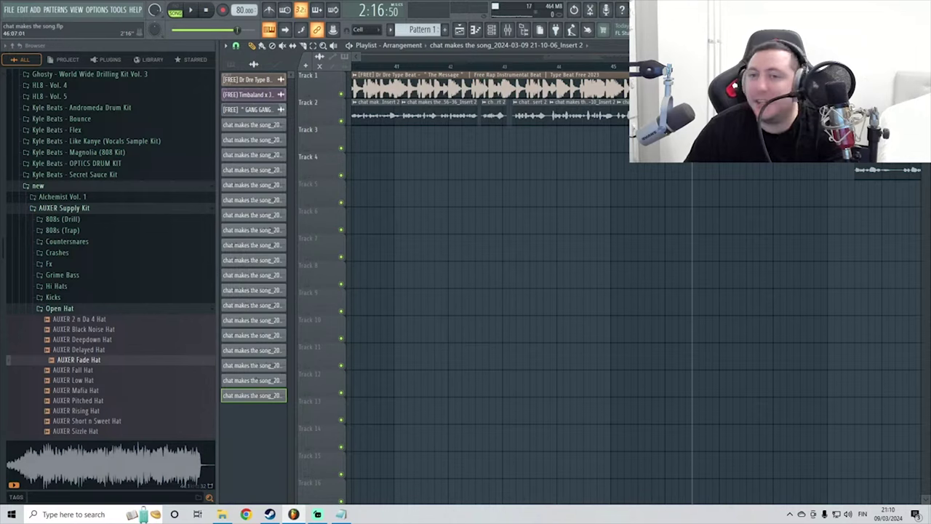
scroll(664, 291, "up", 2)
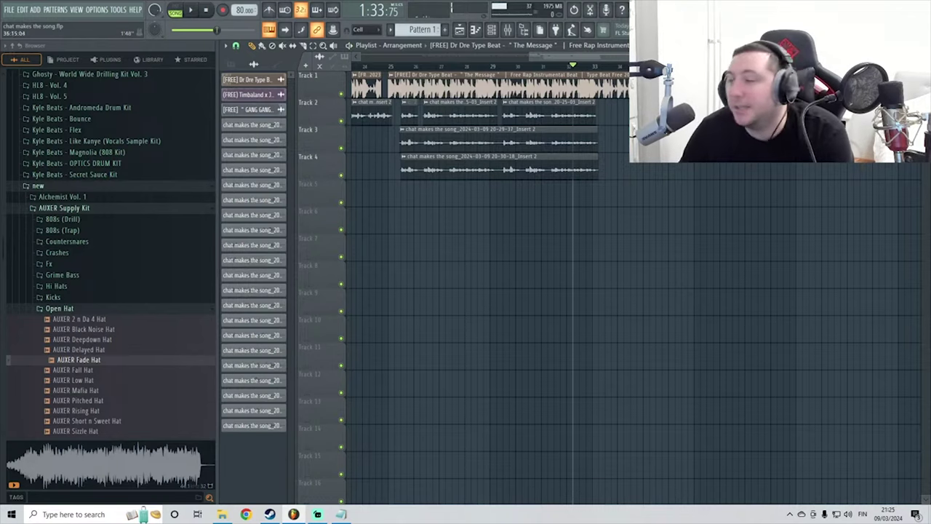
Review the verse lyrics in Notepad and play the arrangement from song position 1:42:75.
left_click(341, 514)
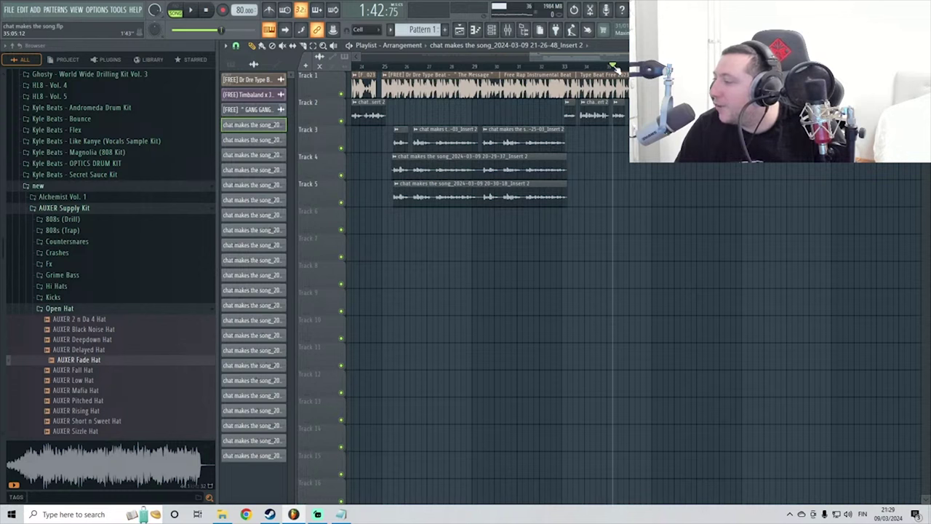
key("space")
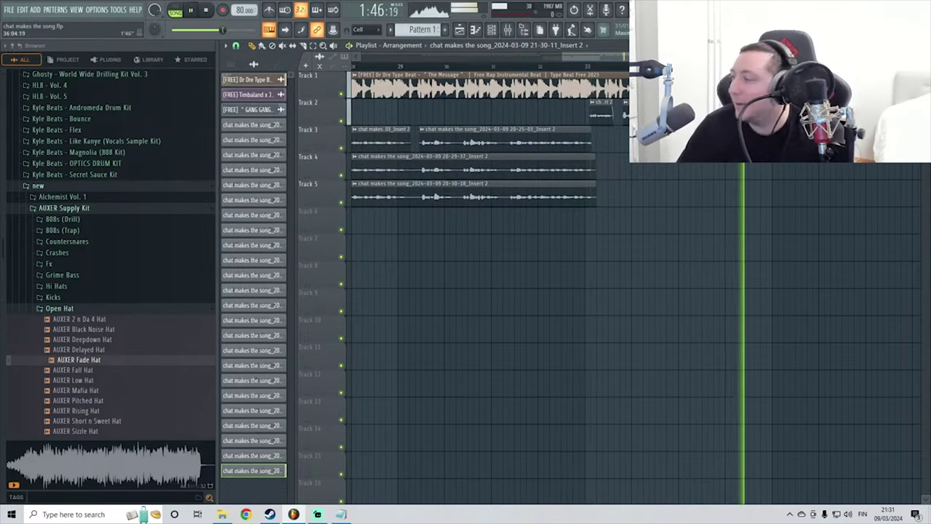
left_click(340, 513)
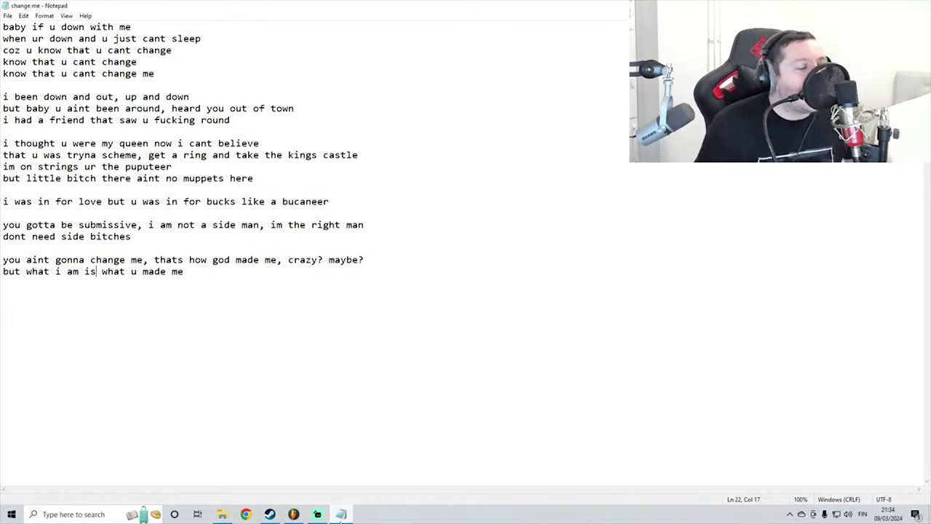
left_click(341, 514)
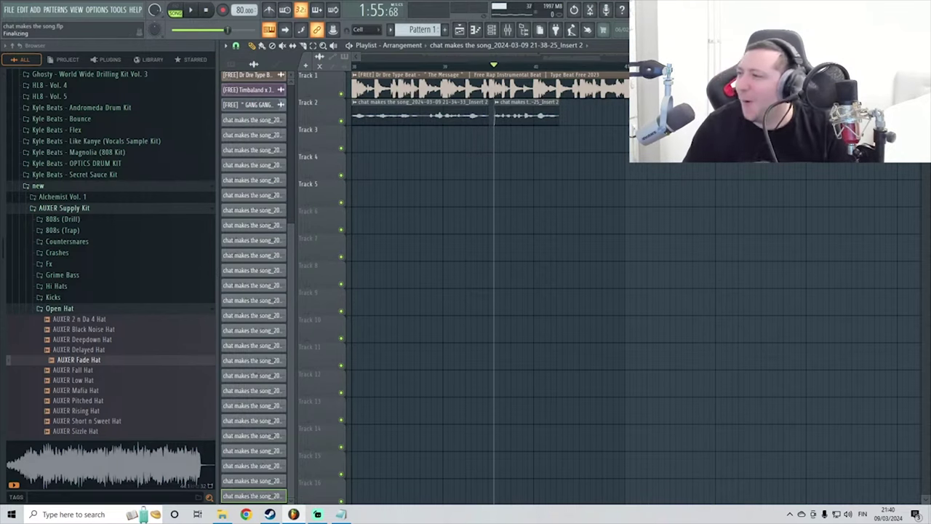
Play back the verse vocals and record another vocal take around bar 45.
key("space")
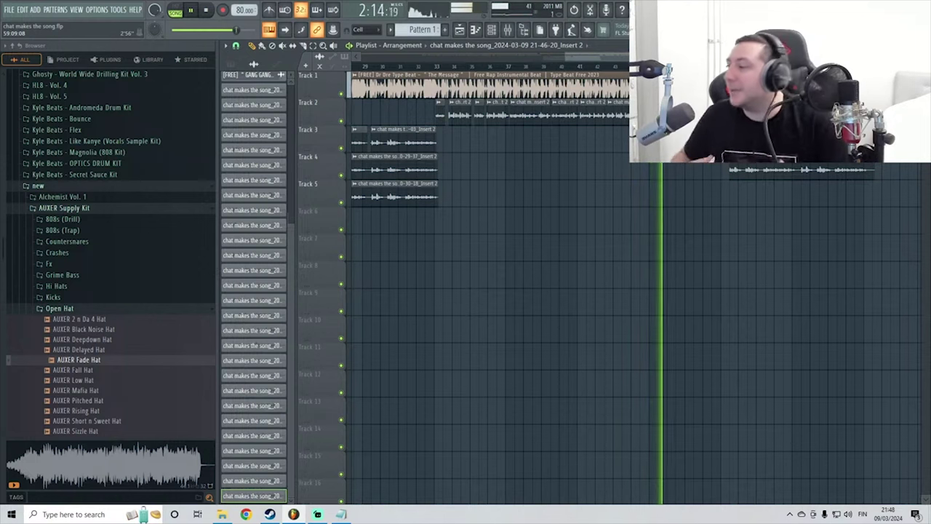
key("space")
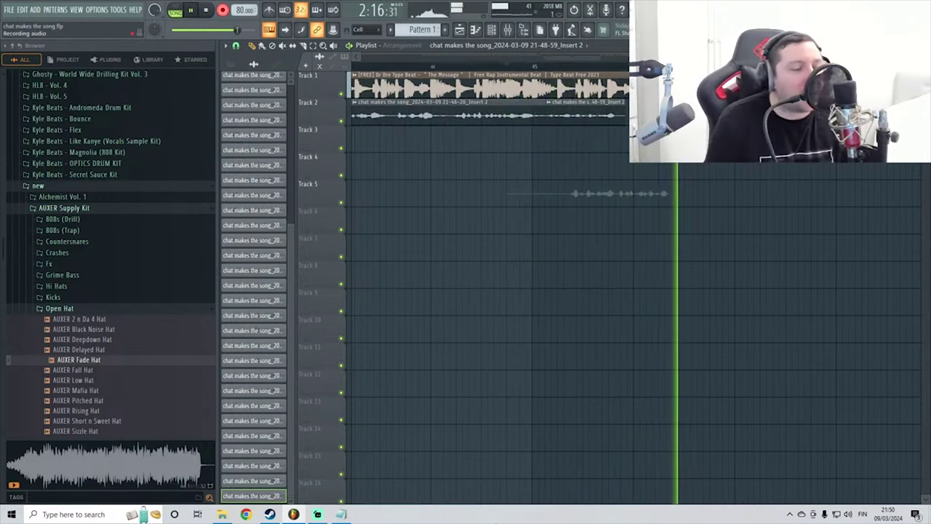
key("space")
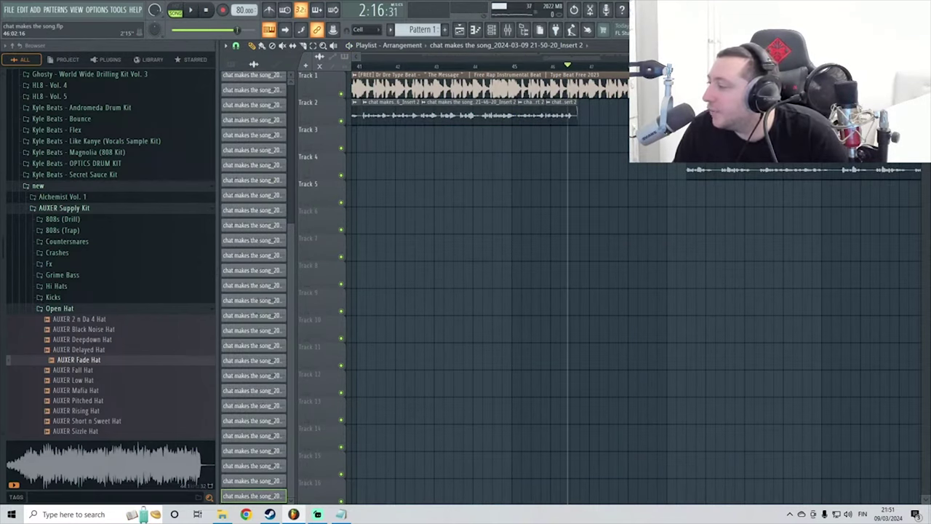
key("space")
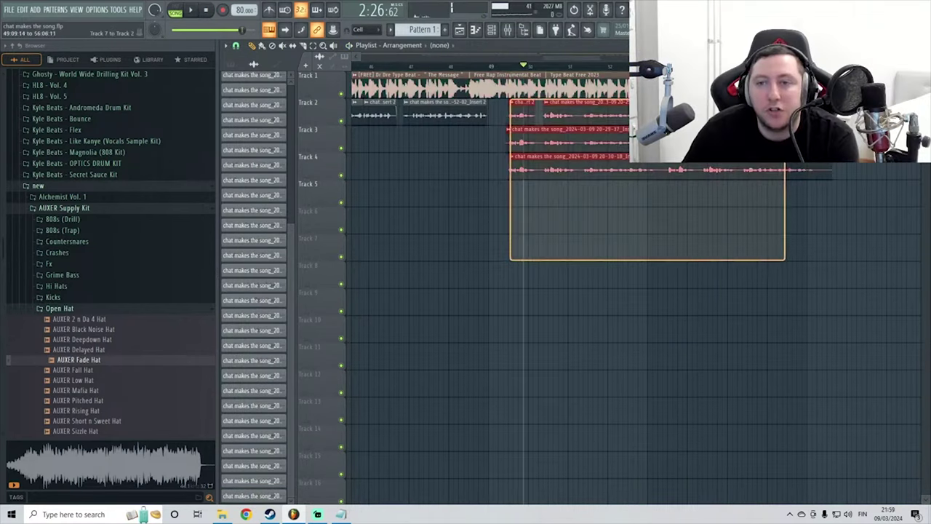
Duplicate the final chorus vocal clips on tracks 2 to 4, place the copies slightly later on tracks 5 to 7, and audition them.
left_click_drag(510, 259, 785, 101)
key("ctrl+b")
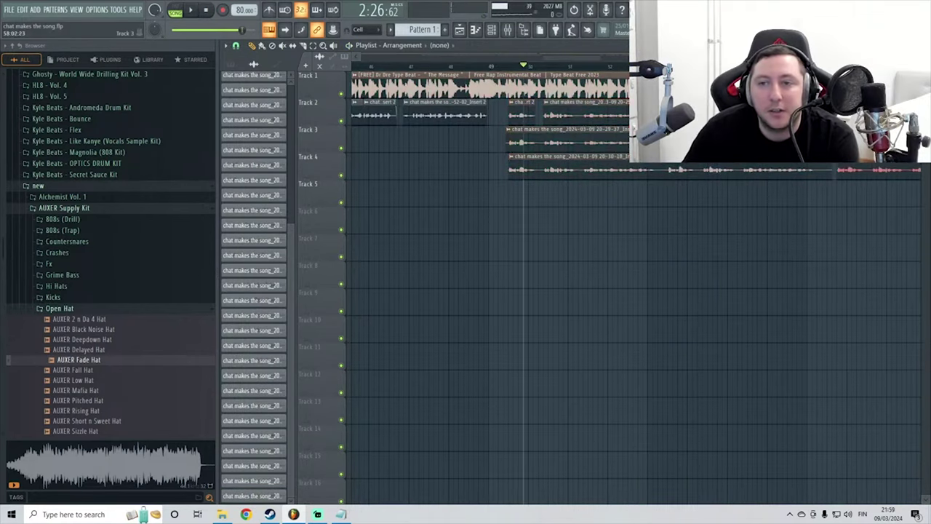
left_click_drag(869, 119, 473, 200)
key("space")
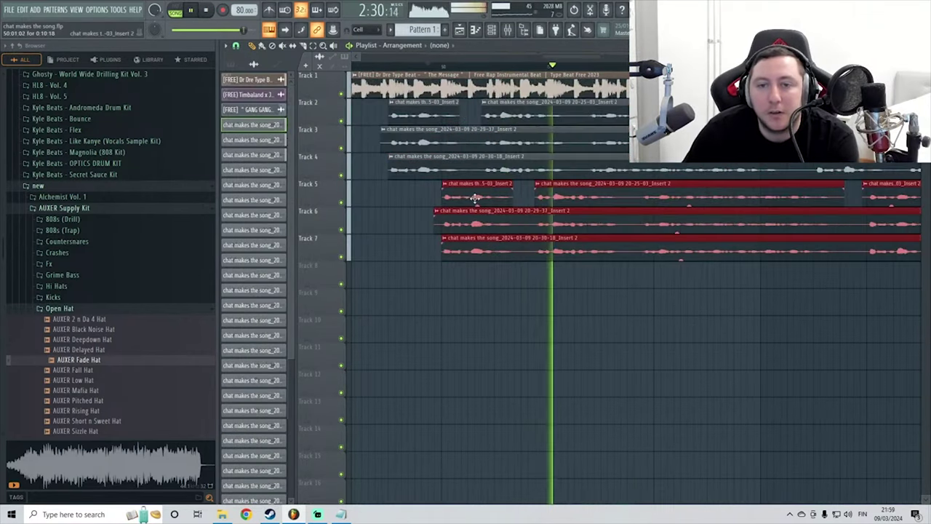
left_click(499, 307)
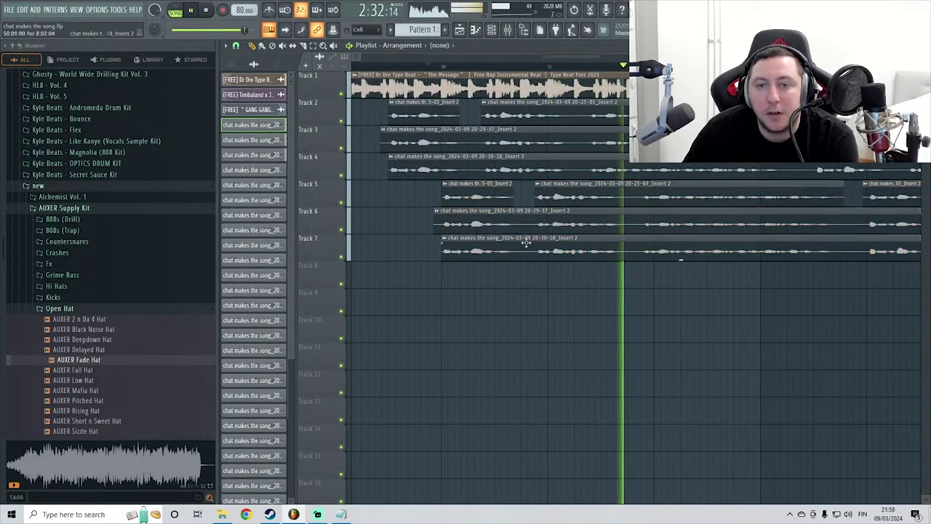
Select the duplicated chorus vocal clips on tracks 5 to 7 and nudge them together.
scroll(654, 207, "down", 4)
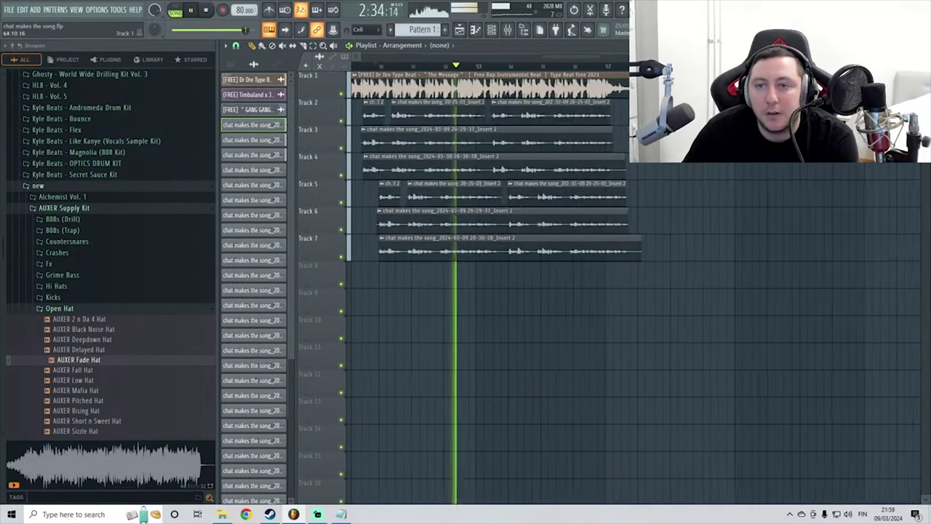
left_click_drag(653, 180, 385, 284)
left_click_drag(499, 257, 500, 258)
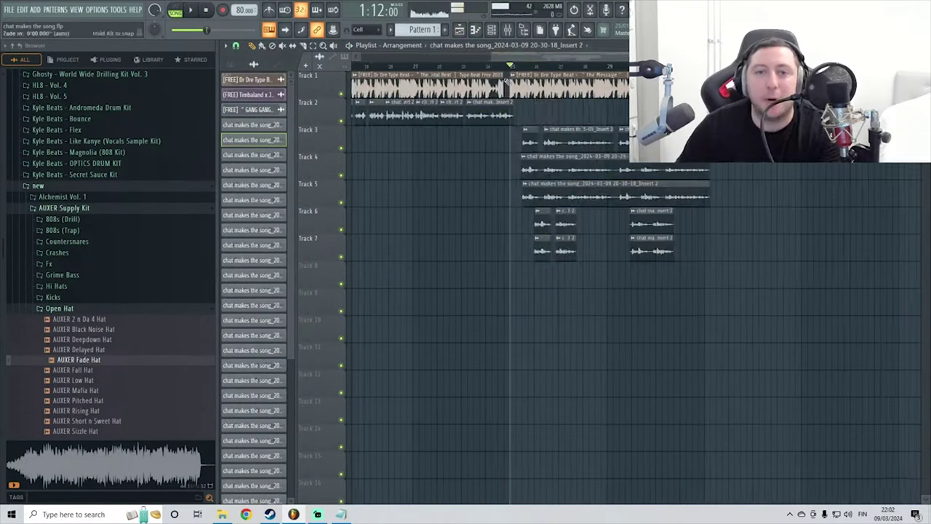
Play the arrangement from about 0:20, just before the first verse vocals.
scroll(378, 65, "down", 3)
left_click(389, 65)
key("space")
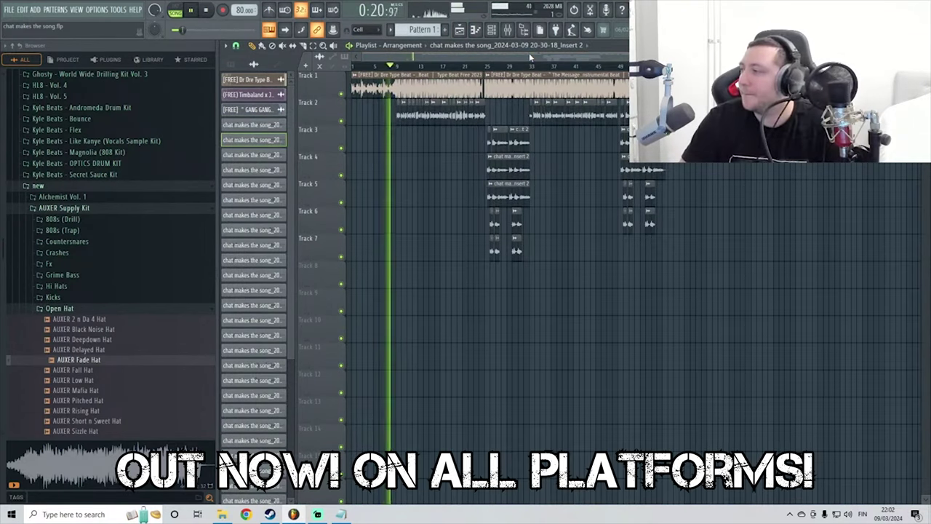